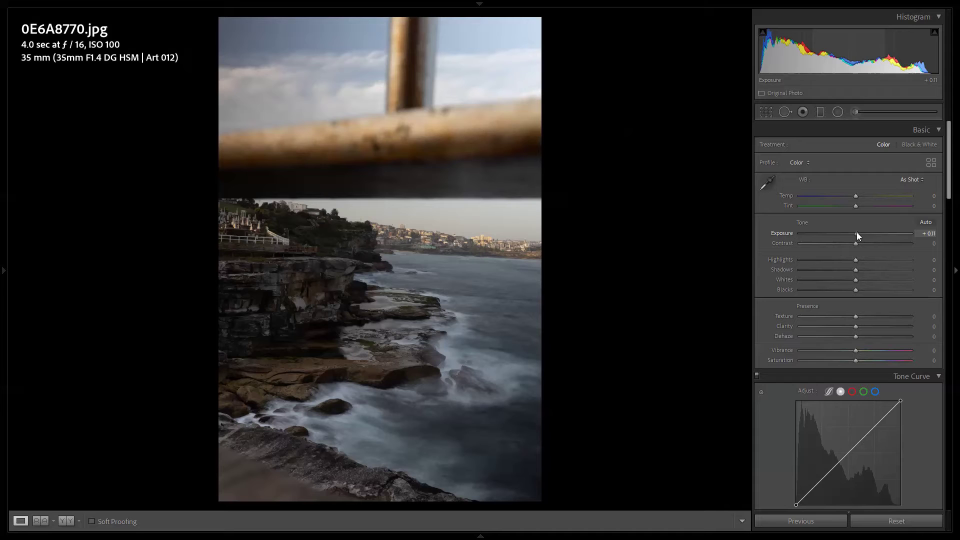
Step: Adjust the photo's tone: exposure +0.20, contrast +50, highlights −100, shadows +80 and whites +40
{"action": "left_click_drag", "start_coordinate": [856, 232], "coordinate": [857, 232]}
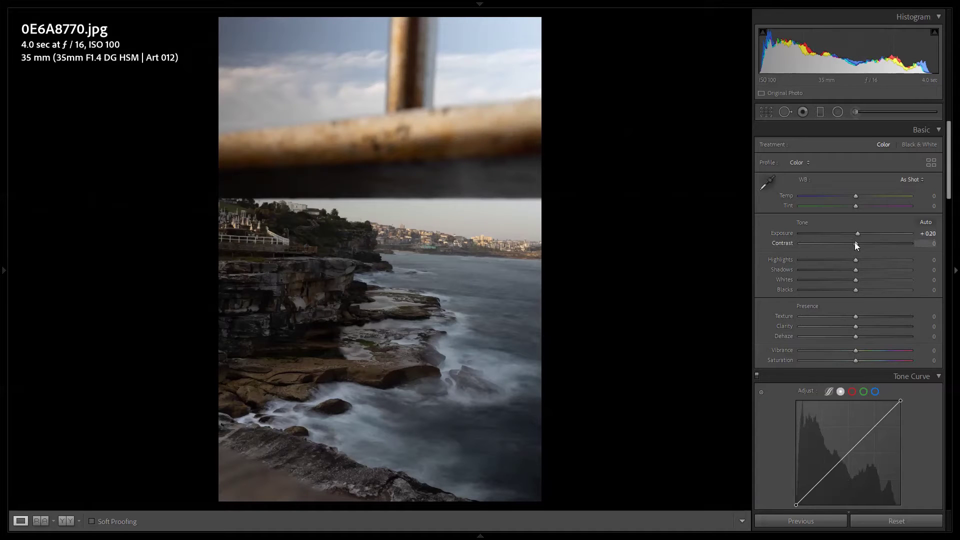
{"action": "left_click_drag", "start_coordinate": [855, 242], "coordinate": [883, 243]}
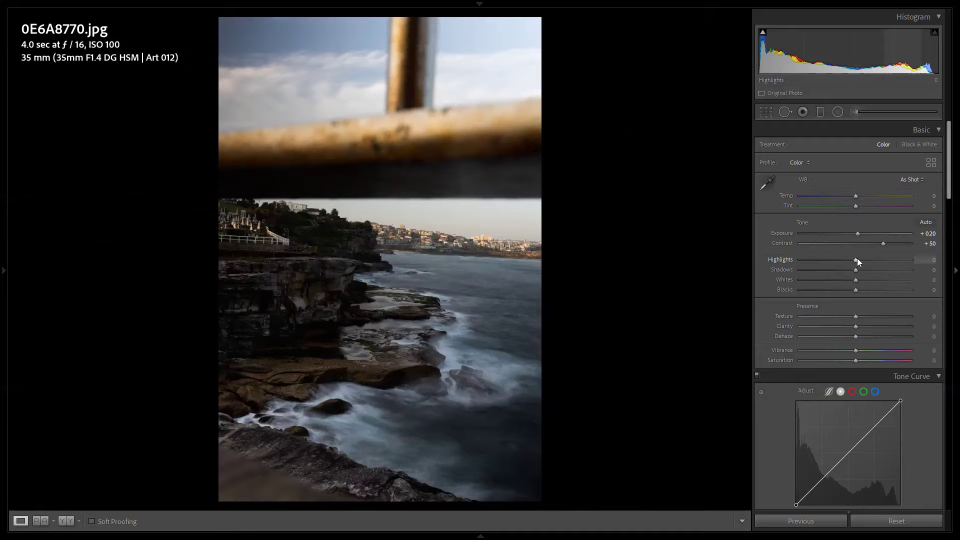
{"action": "left_click_drag", "start_coordinate": [857, 259], "coordinate": [795, 256]}
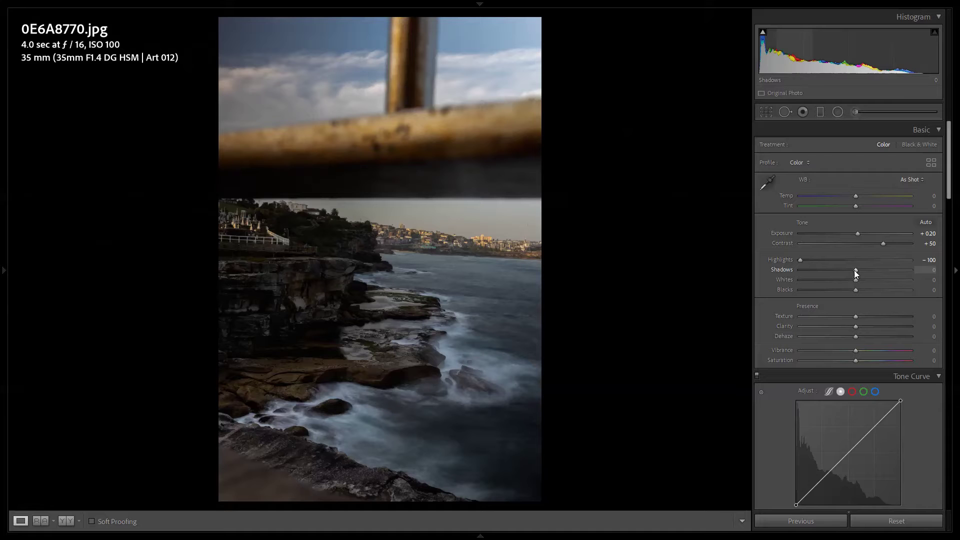
{"action": "left_click_drag", "start_coordinate": [855, 270], "coordinate": [898, 271]}
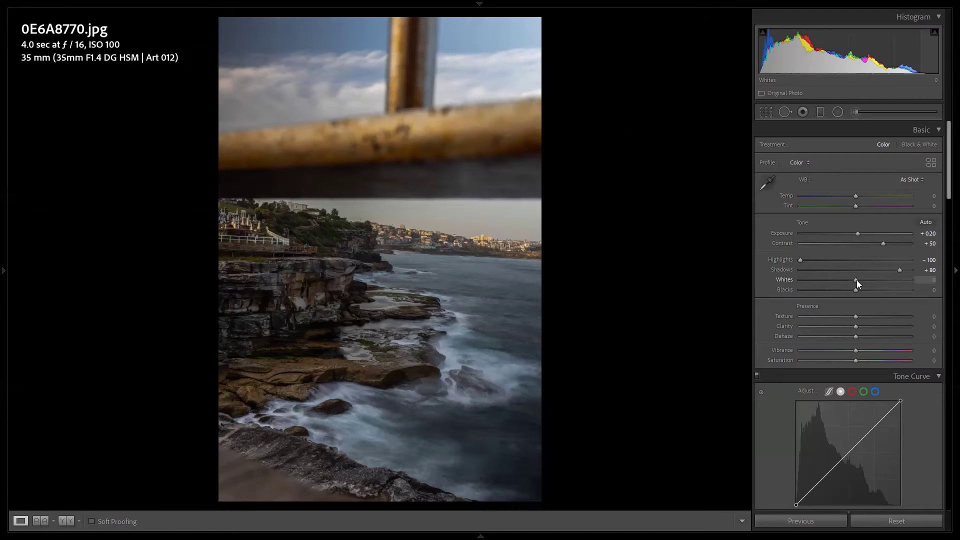
{"action": "left_click_drag", "start_coordinate": [857, 280], "coordinate": [878, 279]}
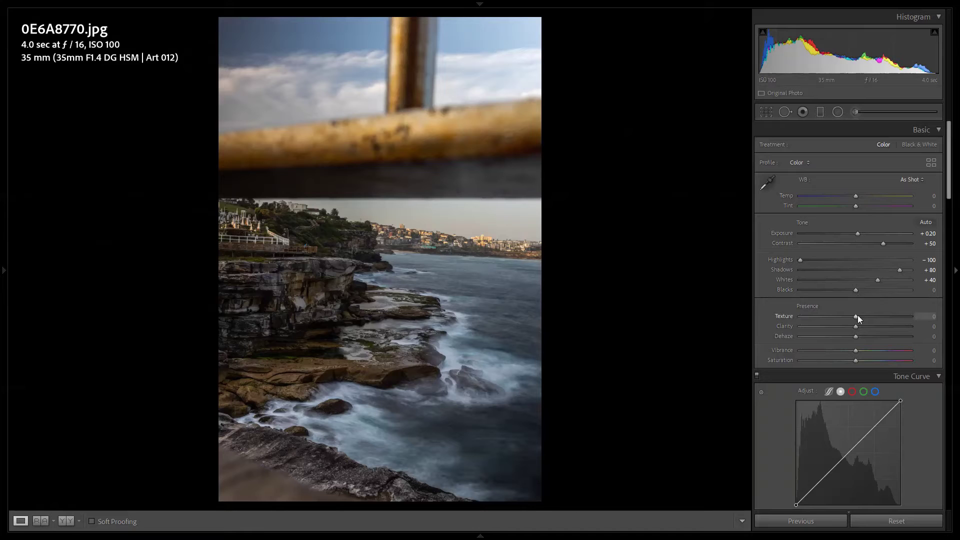
Step: Set the photo's texture, clarity and vibrance to +20 each
{"action": "mouse_move", "coordinate": [857, 315]}
{"action": "left_mouse_down"}
{"action": "mouse_move", "coordinate": [868, 313]}
{"action": "mouse_move", "coordinate": [867, 325]}
{"action": "left_mouse_up"}
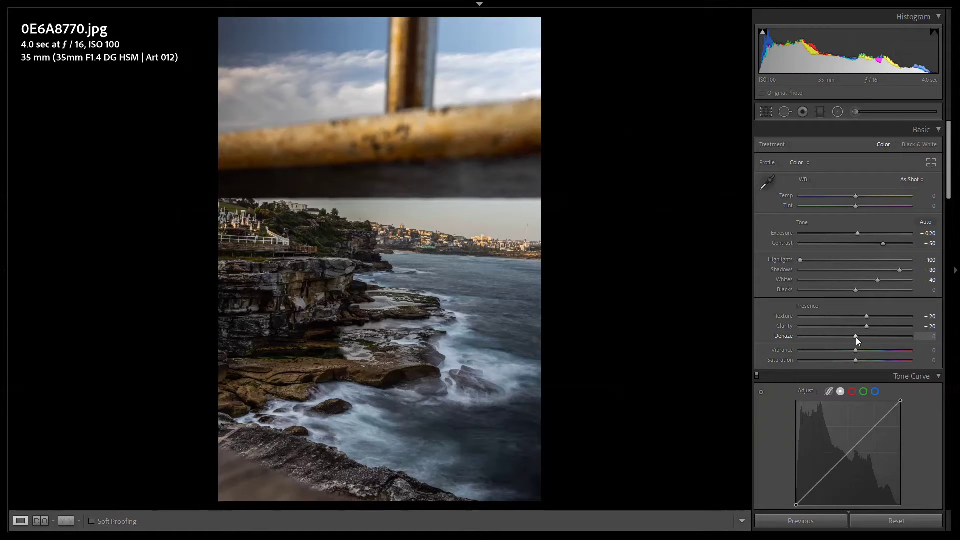
{"action": "left_click_drag", "start_coordinate": [857, 350], "coordinate": [869, 350]}
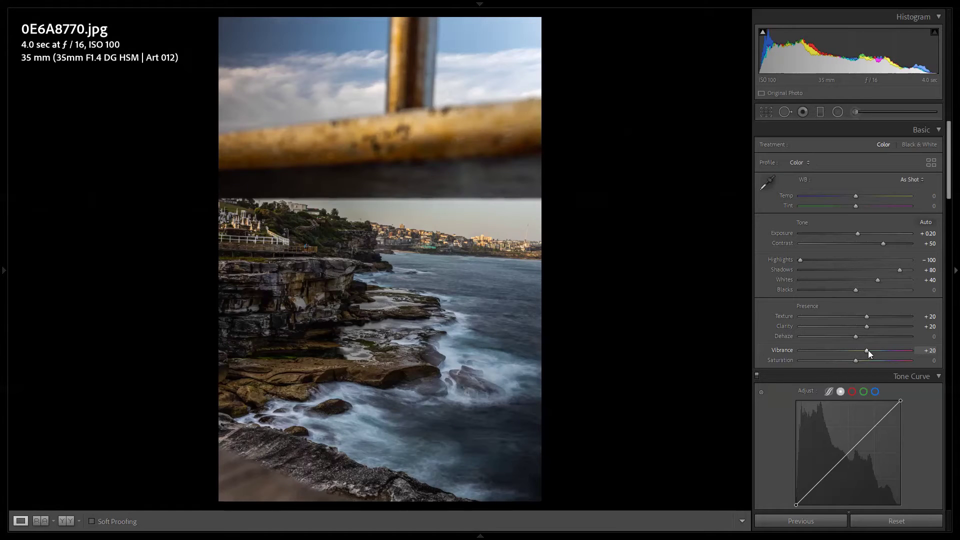
Step: Add four control points spread along the diagonal of the main tone curve, from the shadows to the highlights
{"action": "scroll", "coordinate": [777, 311], "scroll_direction": "down", "scroll_amount": 4}
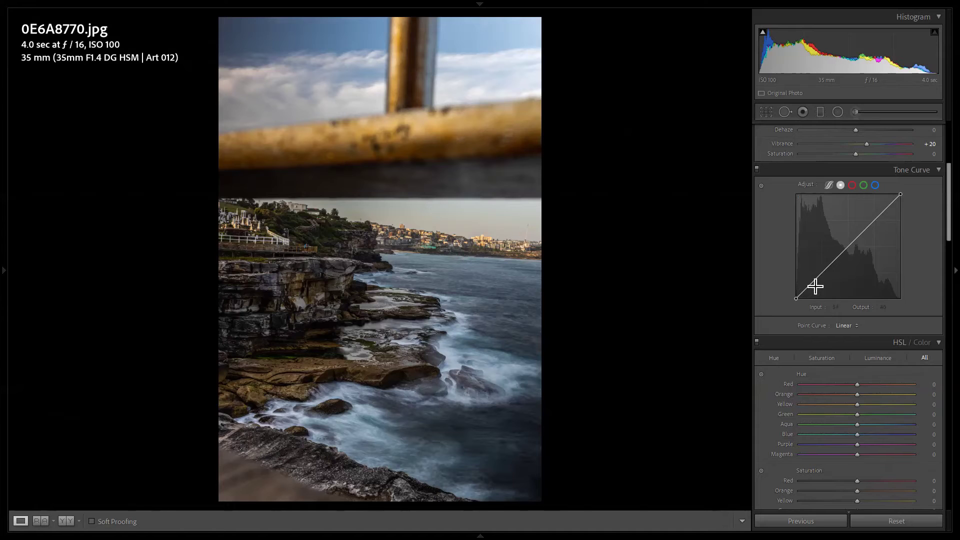
{"action": "left_click", "coordinate": [814, 282]}
{"action": "left_click", "coordinate": [831, 265]}
{"action": "left_click", "coordinate": [854, 241]}
{"action": "left_click", "coordinate": [881, 214]}
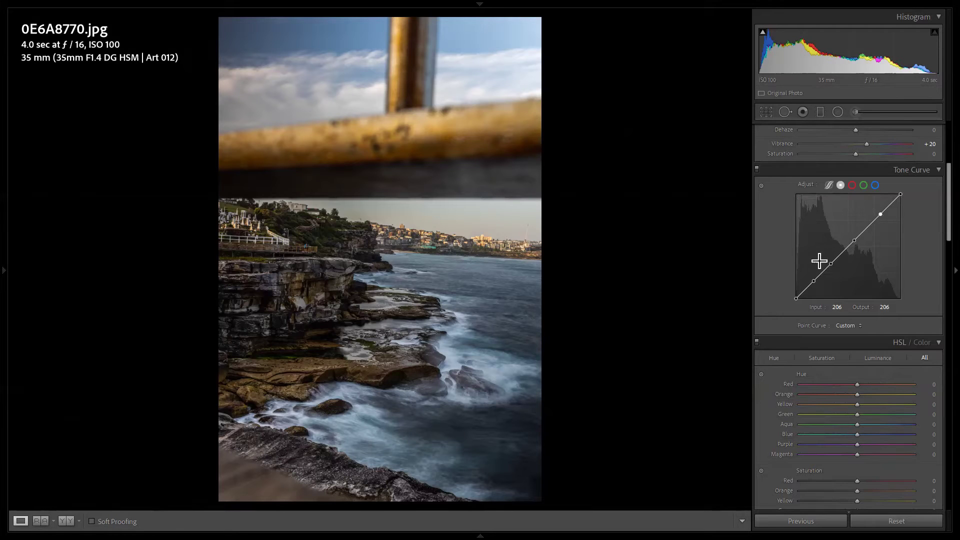
Step: Lift the tone curve's black endpoint to input 0, output 10
{"action": "left_click", "coordinate": [796, 299]}
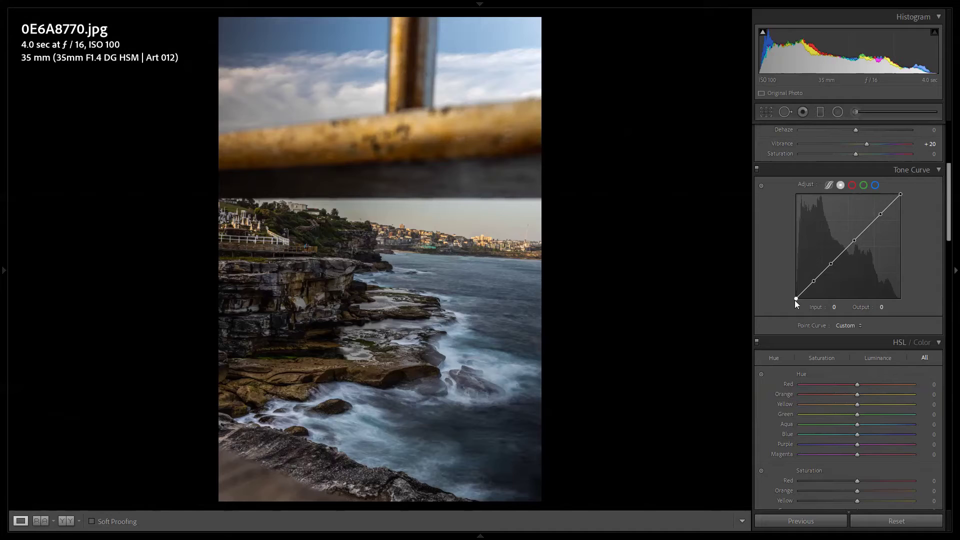
{"action": "left_click", "coordinate": [837, 308]}
{"action": "type", "text": "0"}
{"action": "key", "text": "Tab"}
{"action": "type", "text": "10"}
{"action": "key", "text": "Return"}
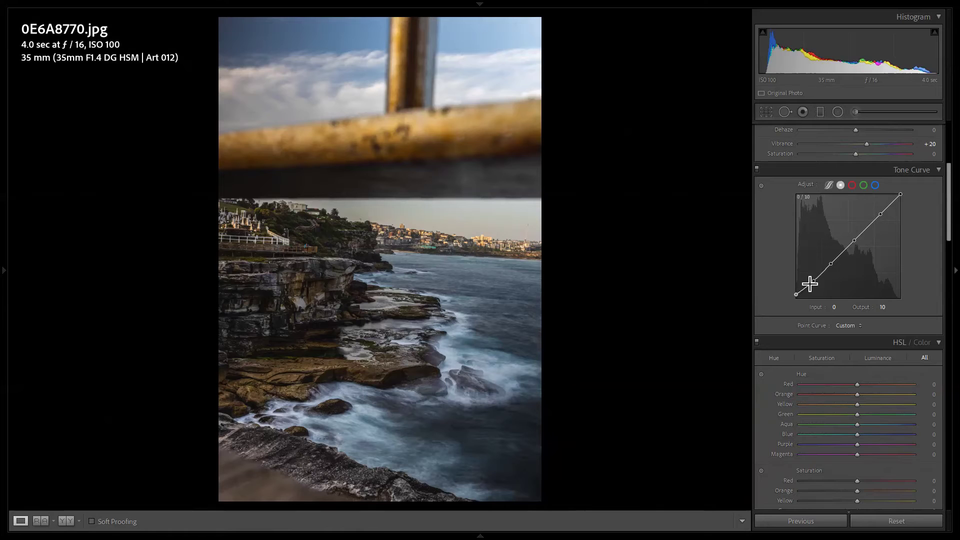
Step: Set the tone curve's lowest added shadow point to input 36, output 34
{"action": "left_click", "coordinate": [835, 307]}
{"action": "type", "text": "36"}
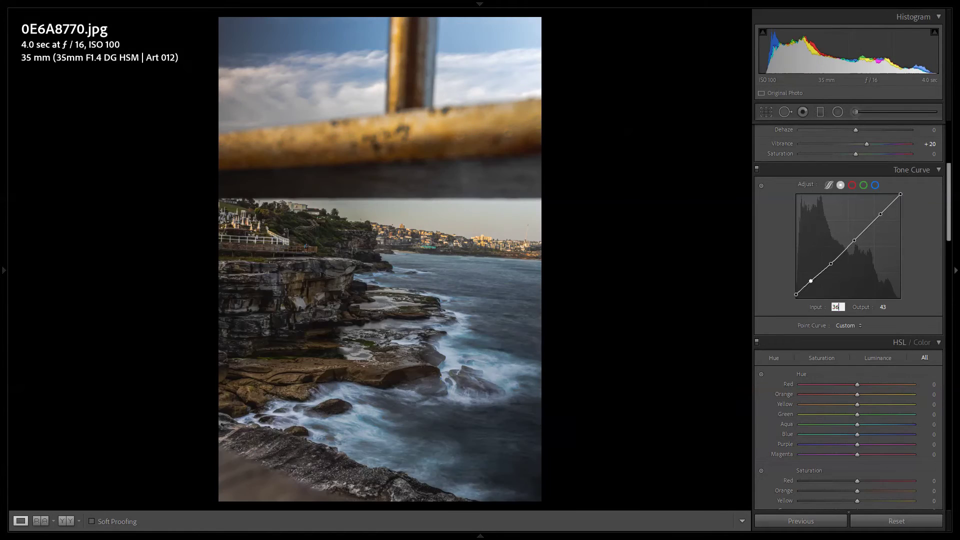
{"action": "key", "text": "Tab"}
{"action": "type", "text": "34"}
{"action": "key", "text": "Return"}
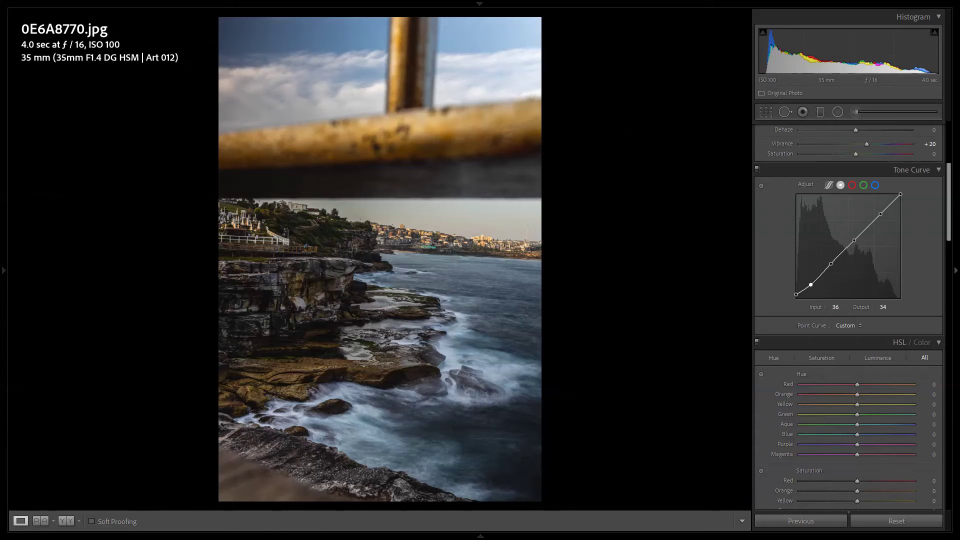
Step: Set the tone curve's second added point to input 57, output 60
{"action": "left_click", "coordinate": [831, 263]}
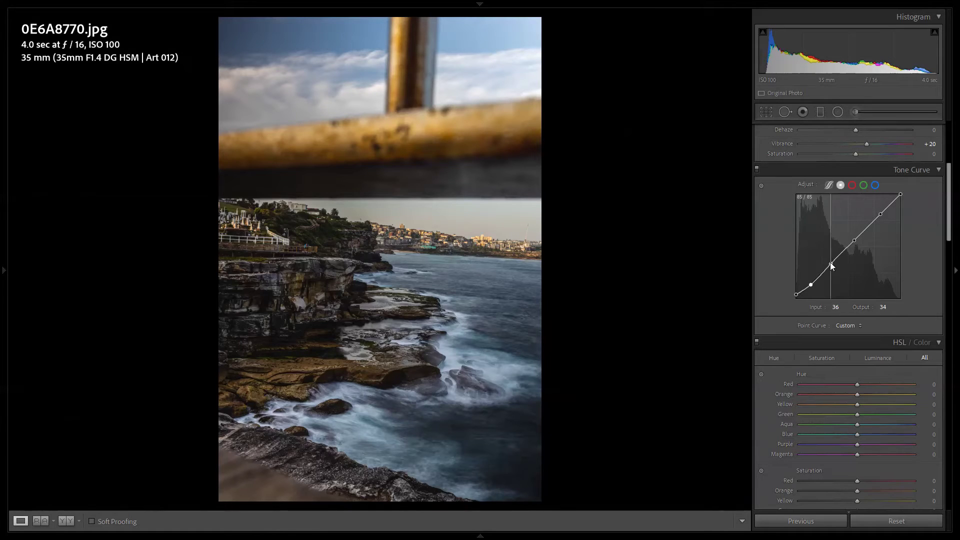
{"action": "left_click", "coordinate": [834, 308]}
{"action": "type", "text": "57"}
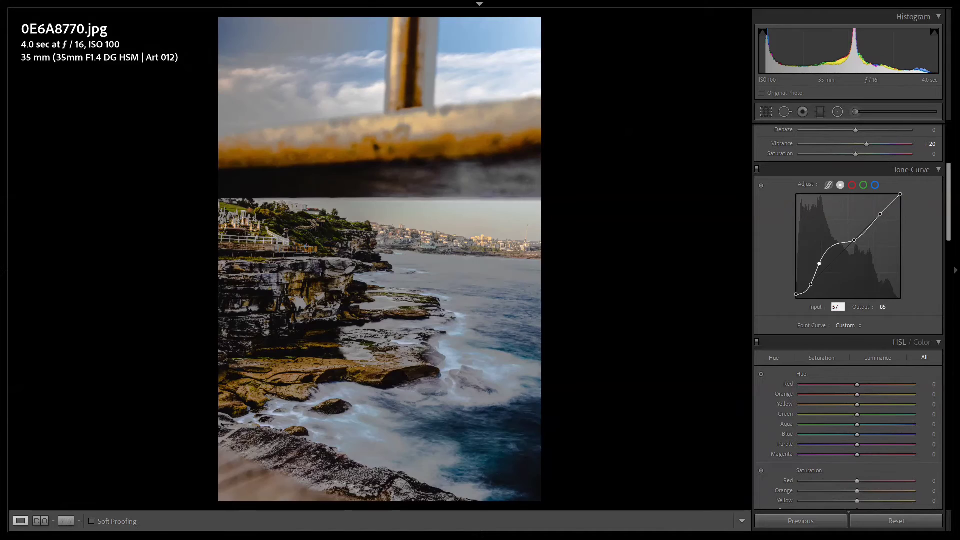
{"action": "key", "text": "Tab"}
{"action": "type", "text": "60"}
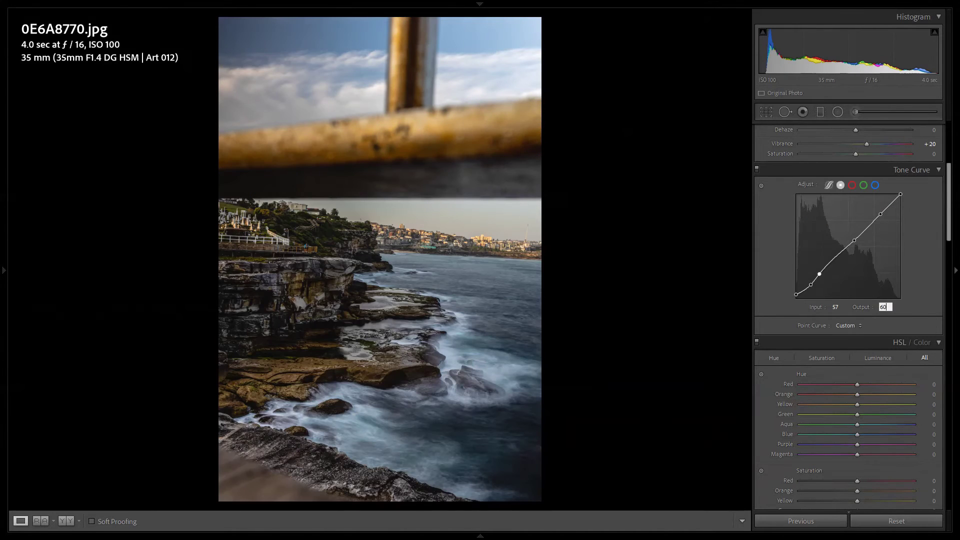
{"action": "key", "text": "Return"}
Step: Set the tone curve's third added point, in the midtones, to input 120, output 138
{"action": "left_click", "coordinate": [854, 241]}
{"action": "left_click", "coordinate": [836, 306]}
{"action": "type", "text": "120"}
{"action": "key", "text": "Tab"}
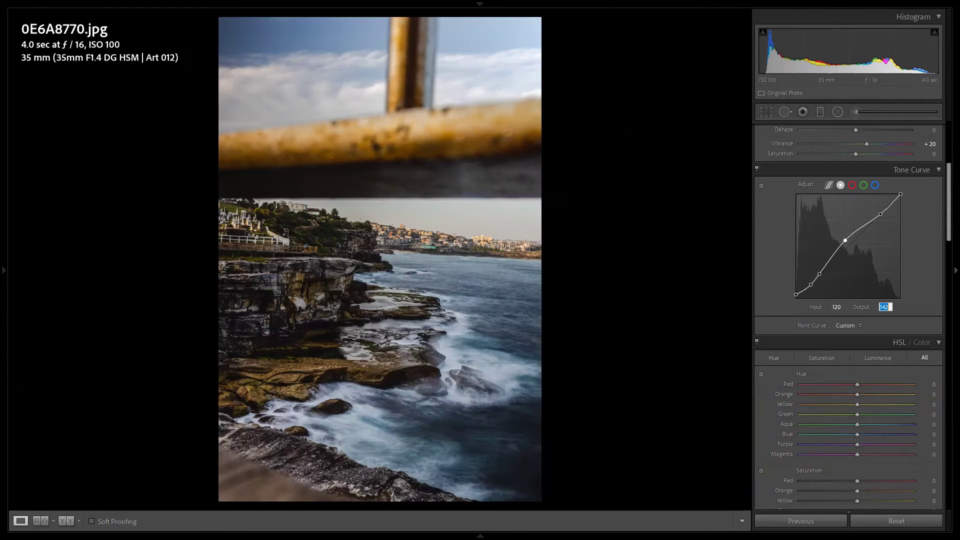
{"action": "type", "text": "138"}
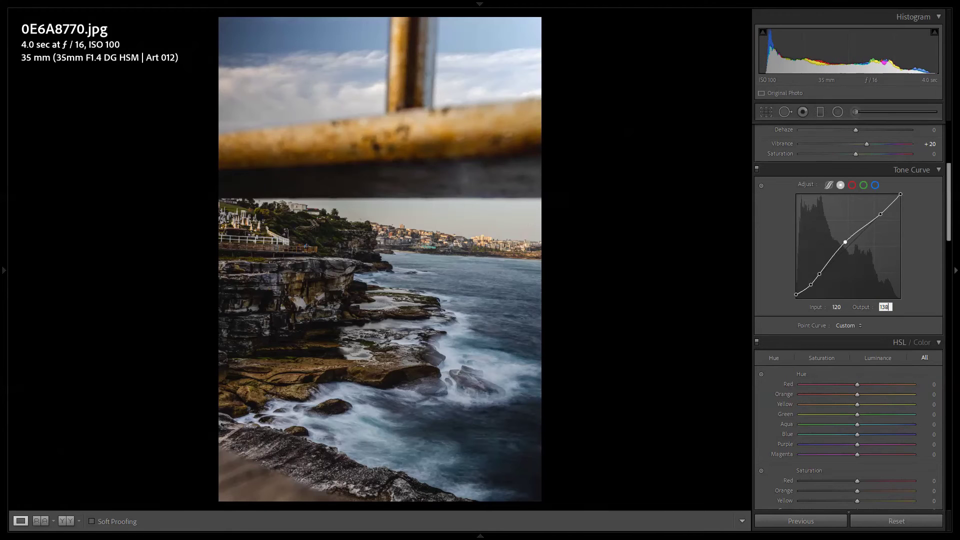
{"action": "key", "text": "Return"}
Step: Set the tone curve's uppermost added point, in the highlights, to input 190, output 208
{"action": "left_click", "coordinate": [880, 213]}
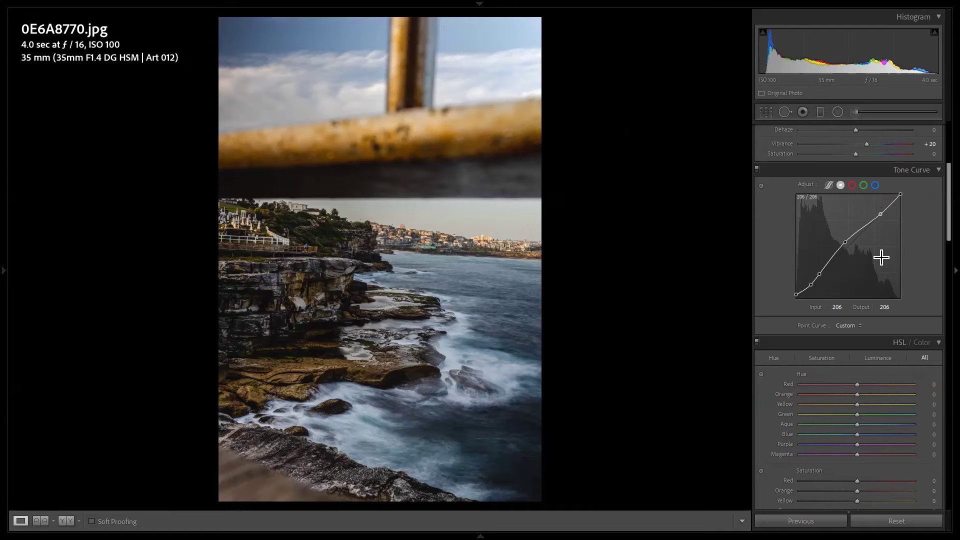
{"action": "left_click", "coordinate": [835, 307]}
{"action": "type", "text": "19"}
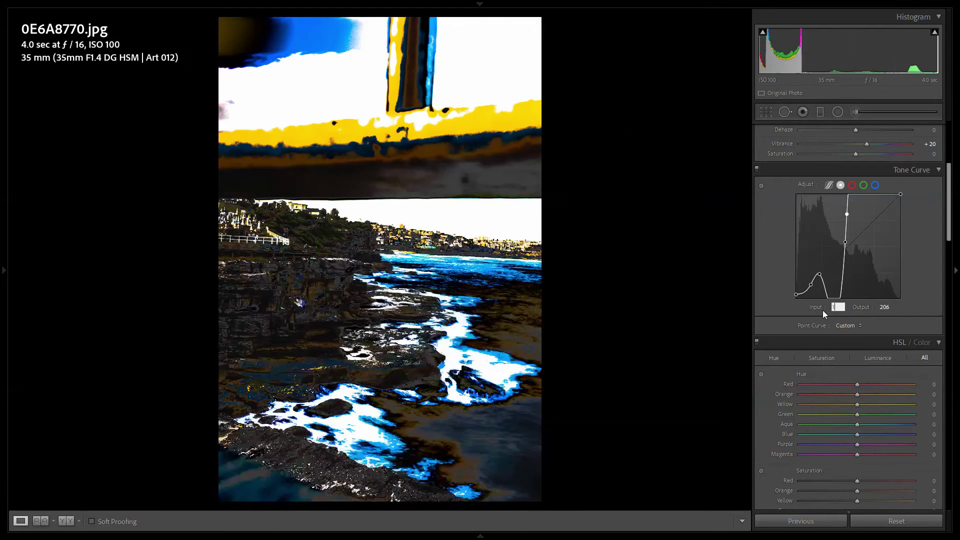
{"action": "type", "text": "0"}
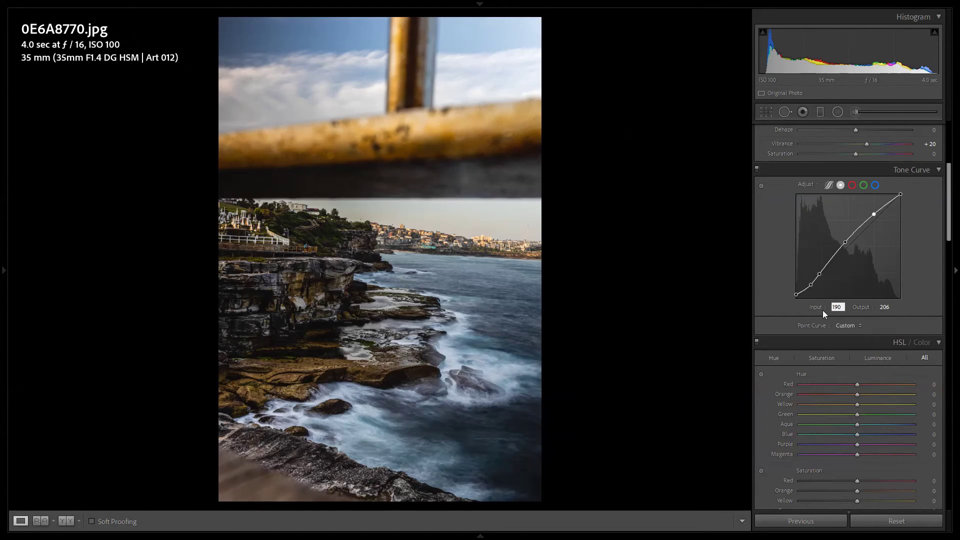
{"action": "key", "text": "Tab"}
{"action": "type", "text": "2"}
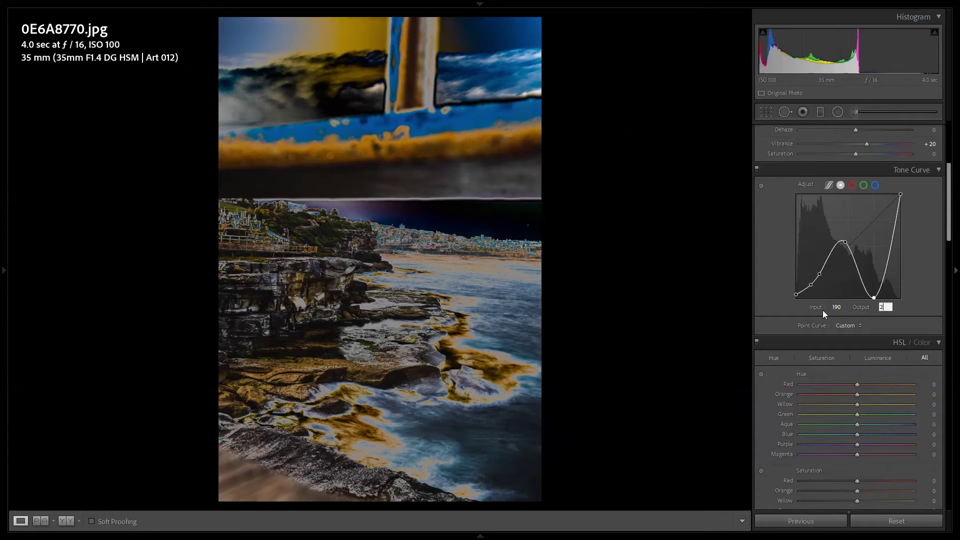
{"action": "type", "text": "08"}
{"action": "key", "text": "Return"}
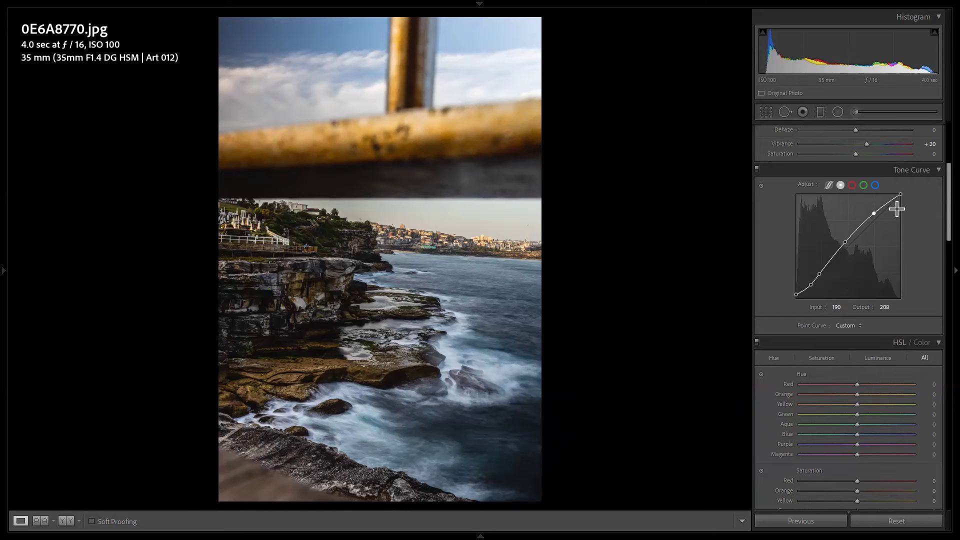
Step: Set the tone curve's white endpoint to input 255, output 255
{"action": "left_click", "coordinate": [901, 194]}
{"action": "type", "text": "255"}
{"action": "key", "text": "Tab"}
{"action": "type", "text": "255"}
{"action": "key", "text": "Return"}
Step: Shift the blue hue to −20 and reduce the red, purple and magenta saturation to −100
{"action": "scroll", "coordinate": [775, 310], "scroll_direction": "down", "scroll_amount": 5}
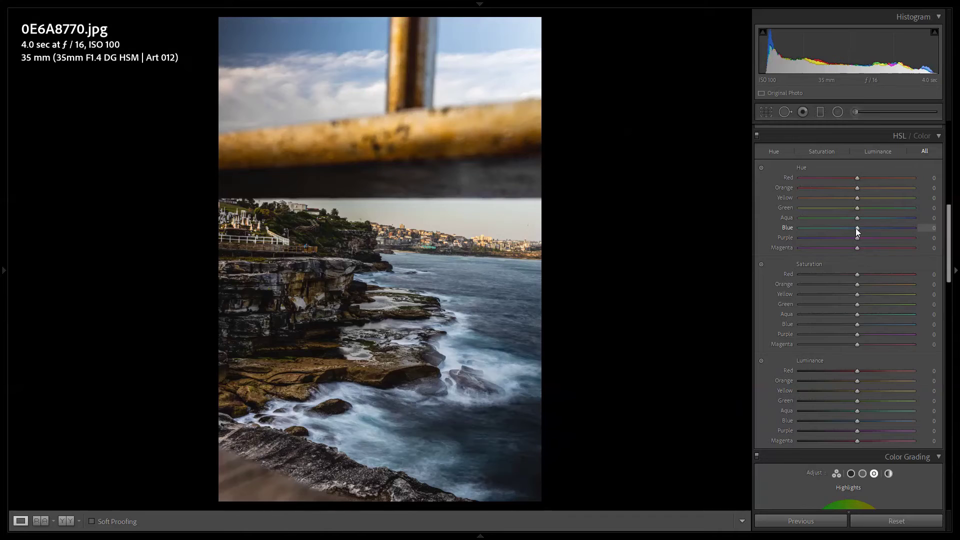
{"action": "left_click_drag", "start_coordinate": [856, 228], "coordinate": [845, 226]}
{"action": "key", "text": "Up"}
{"action": "left_click_drag", "start_coordinate": [857, 274], "coordinate": [793, 272]}
{"action": "left_click_drag", "start_coordinate": [857, 334], "coordinate": [791, 333]}
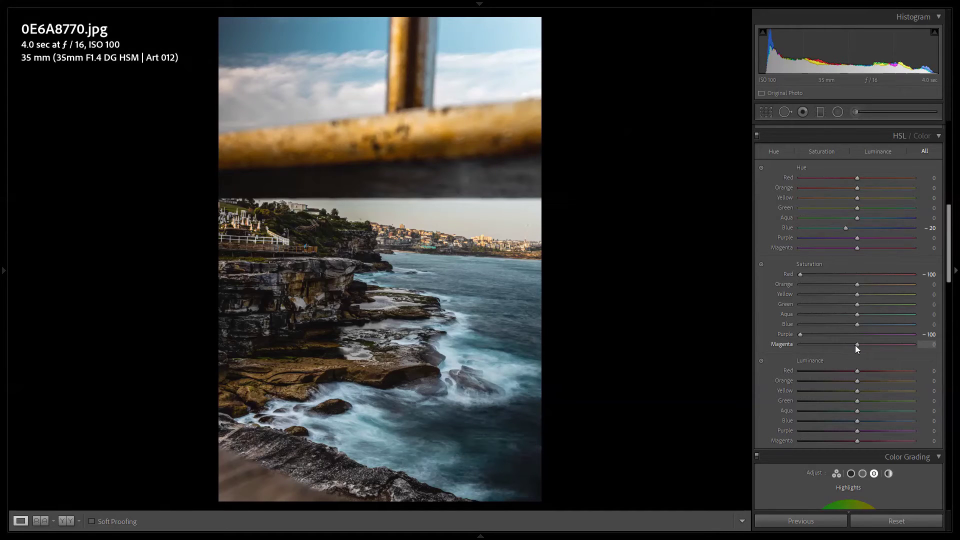
{"action": "left_click_drag", "start_coordinate": [855, 345], "coordinate": [793, 345]}
Step: Color grade the shadows with hue 220 and saturation 20
{"action": "scroll", "coordinate": [774, 364], "scroll_direction": "down", "scroll_amount": 5}
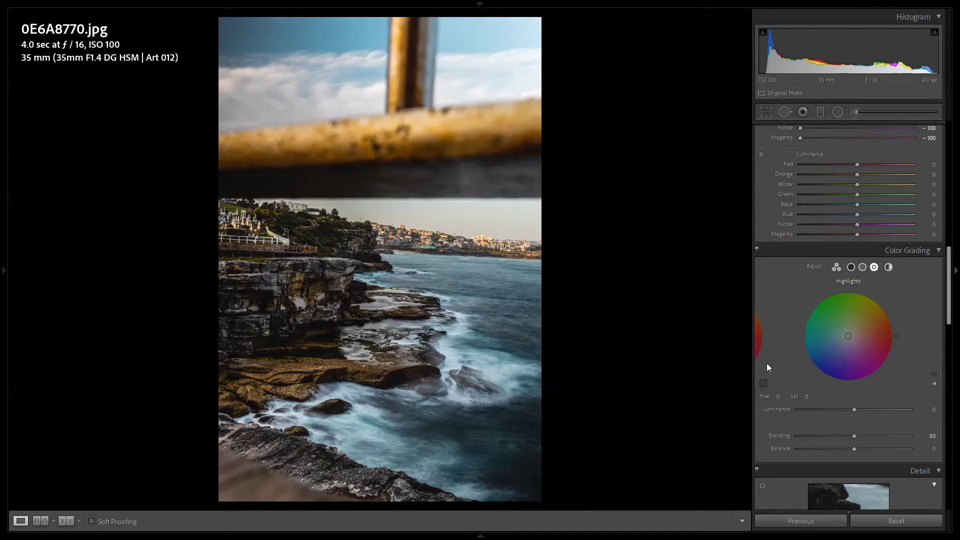
{"action": "left_click", "coordinate": [850, 267]}
{"action": "left_click", "coordinate": [780, 396]}
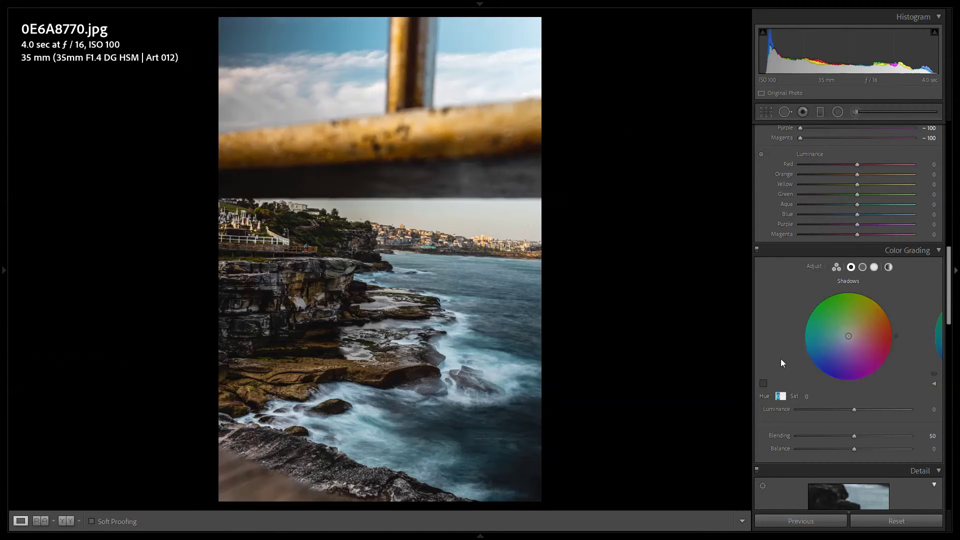
{"action": "type", "text": "220"}
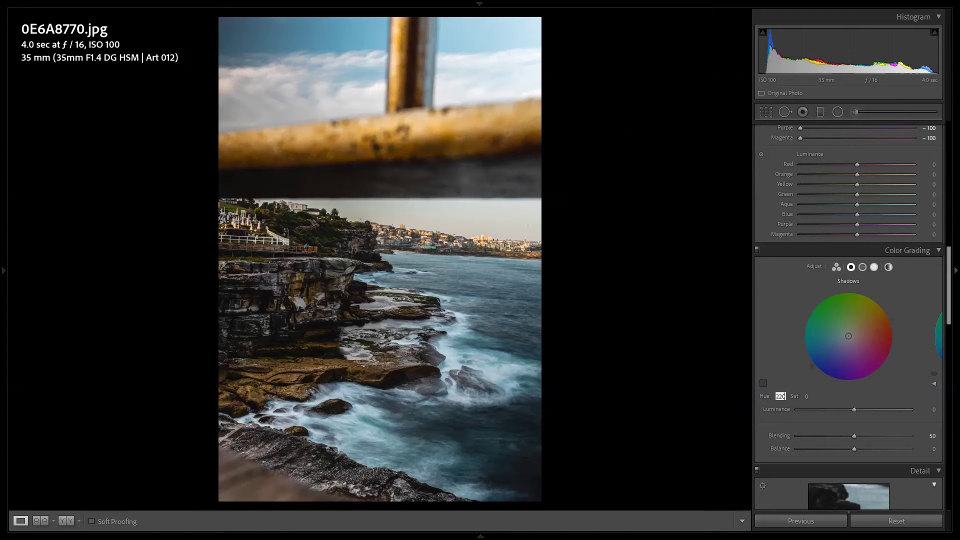
{"action": "key", "text": "Tab"}
{"action": "type", "text": "20"}
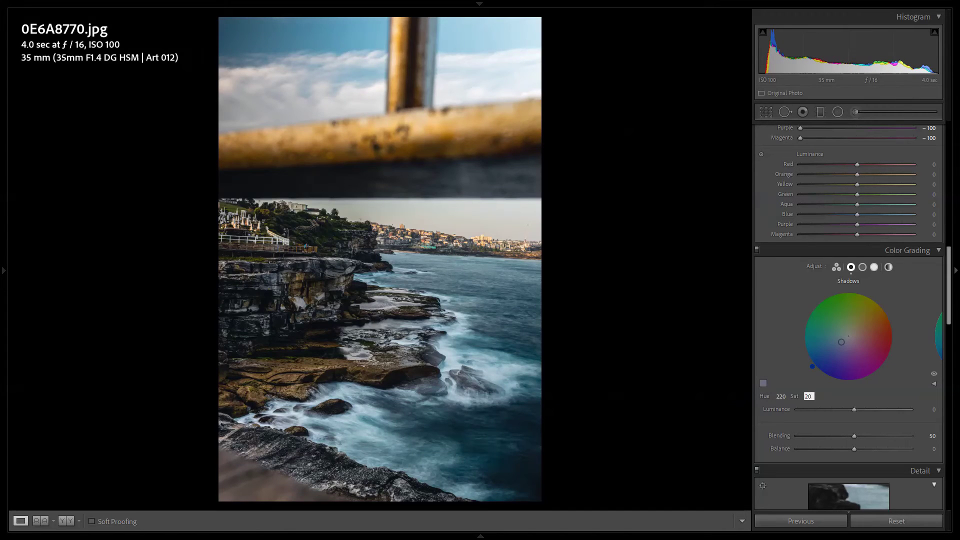
{"action": "key", "text": "Return"}
Step: Color grade the midtones with hue 50 and saturation 20
{"action": "left_click", "coordinate": [862, 267]}
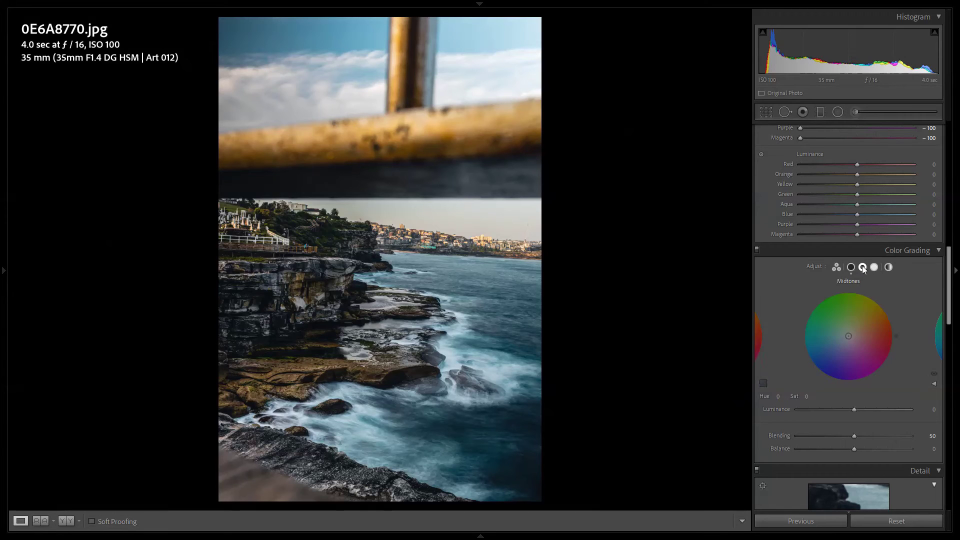
{"action": "left_click", "coordinate": [781, 398]}
{"action": "type", "text": "50"}
{"action": "key", "text": "Tab"}
{"action": "type", "text": "20"}
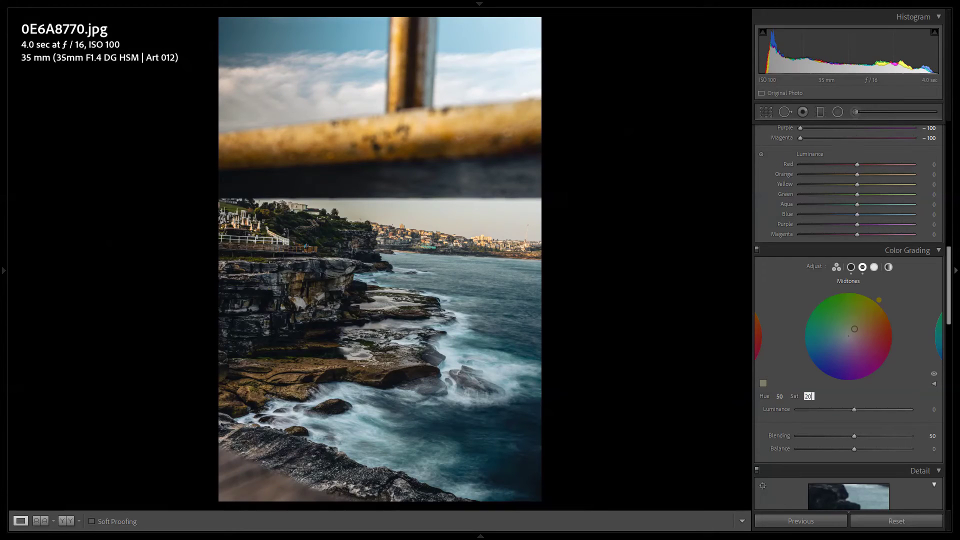
{"action": "key", "text": "Return"}
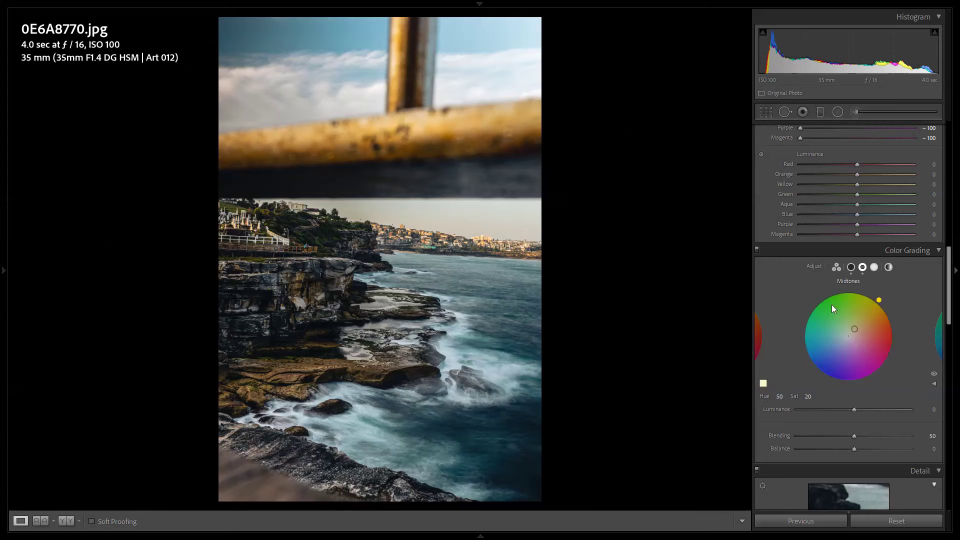
Step: Color grade the highlights with hue 220 and saturation 20, and raise the grading's blending to 100
{"action": "left_click", "coordinate": [873, 267]}
{"action": "left_click", "coordinate": [778, 396]}
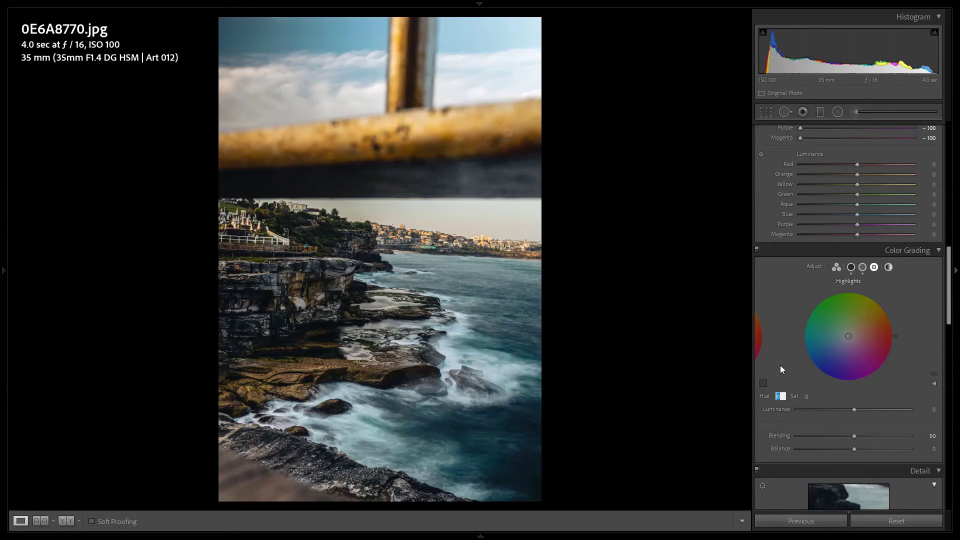
{"action": "type", "text": "220"}
{"action": "key", "text": "Tab"}
{"action": "type", "text": "20"}
{"action": "key", "text": "Return"}
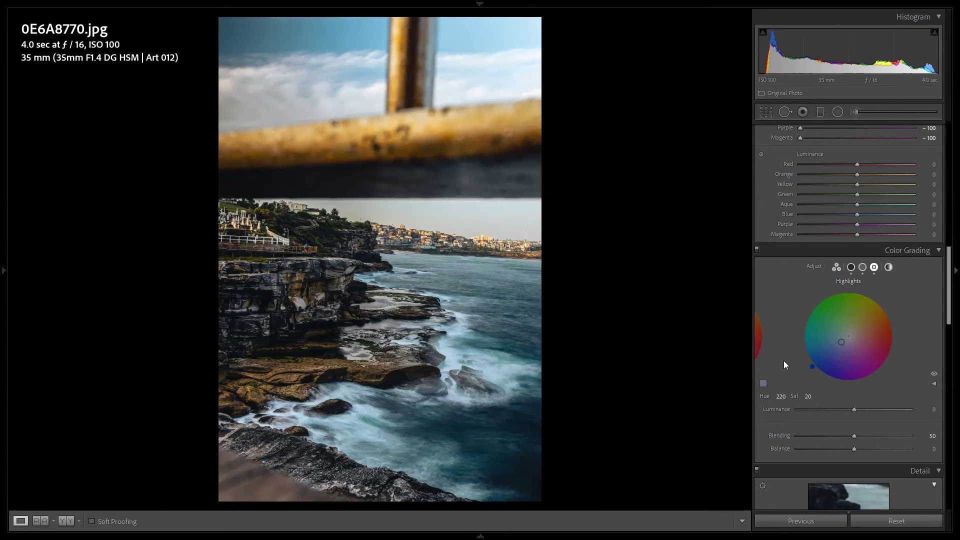
{"action": "left_click_drag", "start_coordinate": [853, 435], "coordinate": [923, 435]}
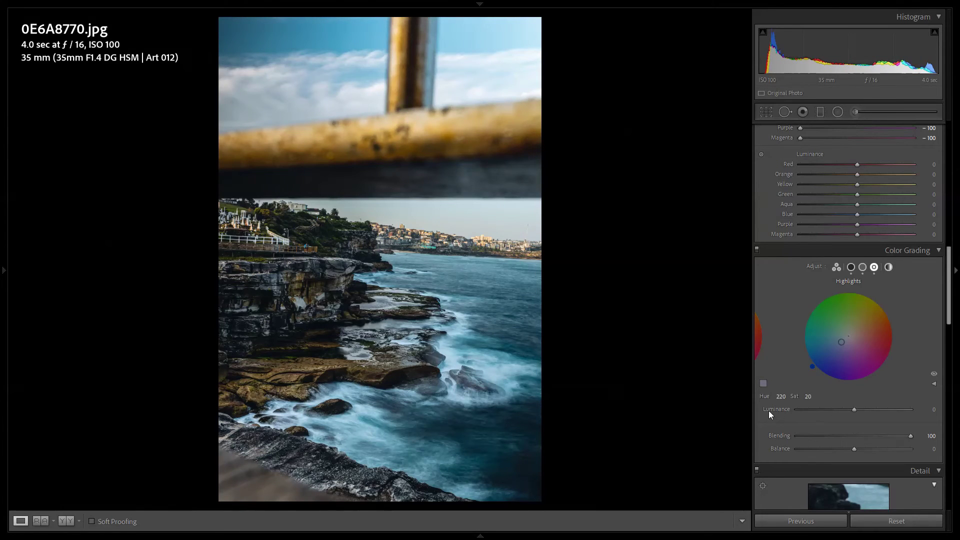
Step: Set the sharpening amount to 40 with strong masking, and add a slight amount of luminance noise reduction
{"action": "scroll", "coordinate": [769, 410], "scroll_direction": "down", "scroll_amount": 6}
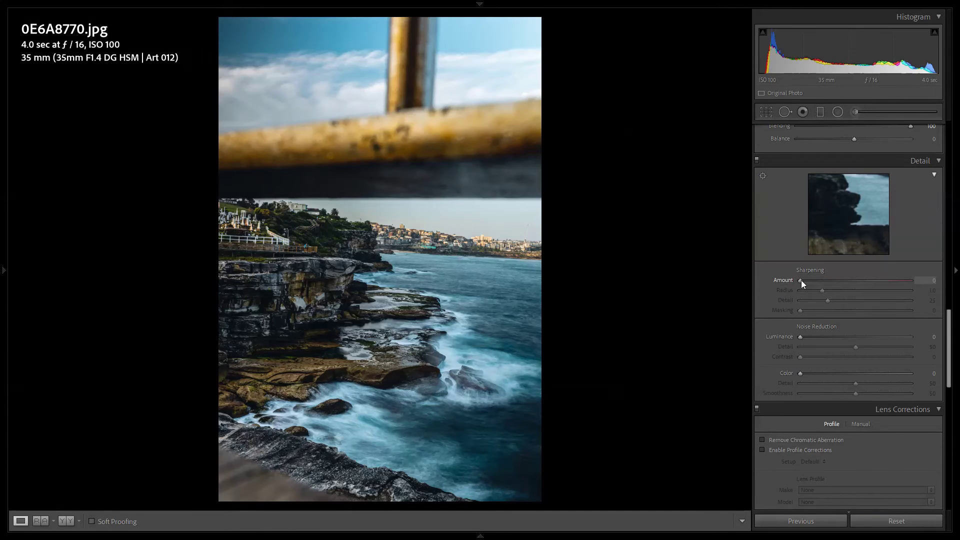
{"action": "left_click_drag", "start_coordinate": [801, 280], "coordinate": [832, 281]}
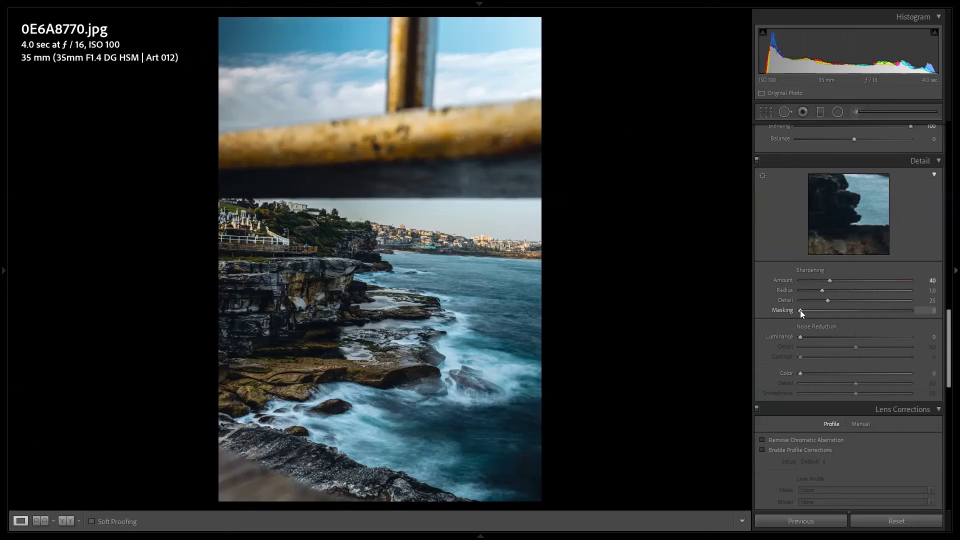
{"action": "left_click_drag", "start_coordinate": [800, 310], "coordinate": [889, 313]}
{"action": "left_click_drag", "start_coordinate": [801, 337], "coordinate": [825, 338]}
Step: Raise the blue primary saturation to +100 in the camera calibration
{"action": "scroll", "coordinate": [766, 362], "scroll_direction": "down", "scroll_amount": 10}
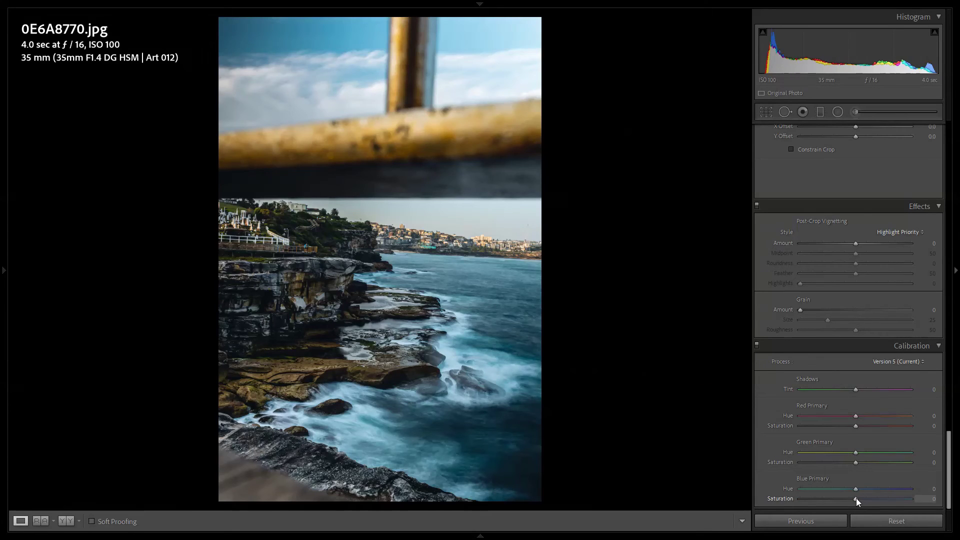
{"action": "left_click_drag", "start_coordinate": [856, 498], "coordinate": [920, 499]}
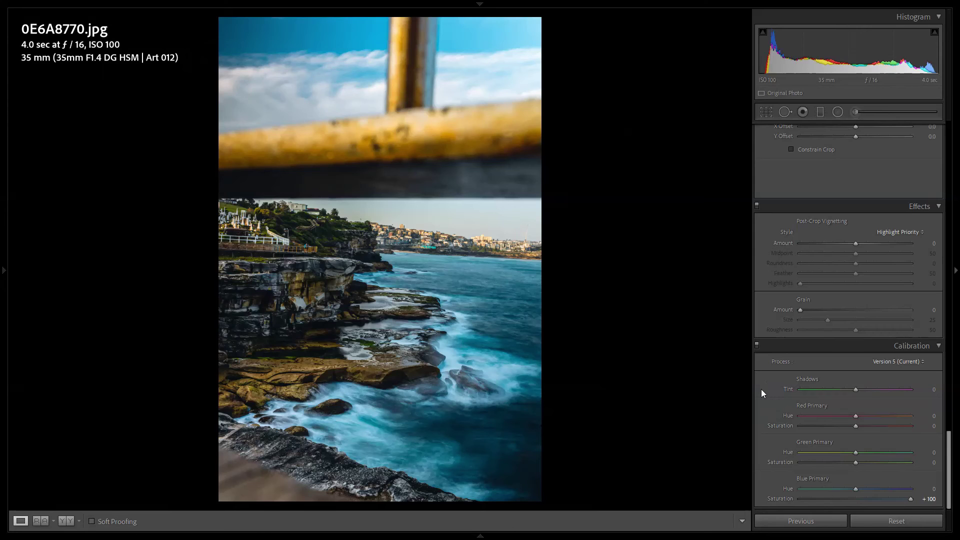
{"action": "scroll", "coordinate": [761, 389], "scroll_direction": "up", "scroll_amount": 15}
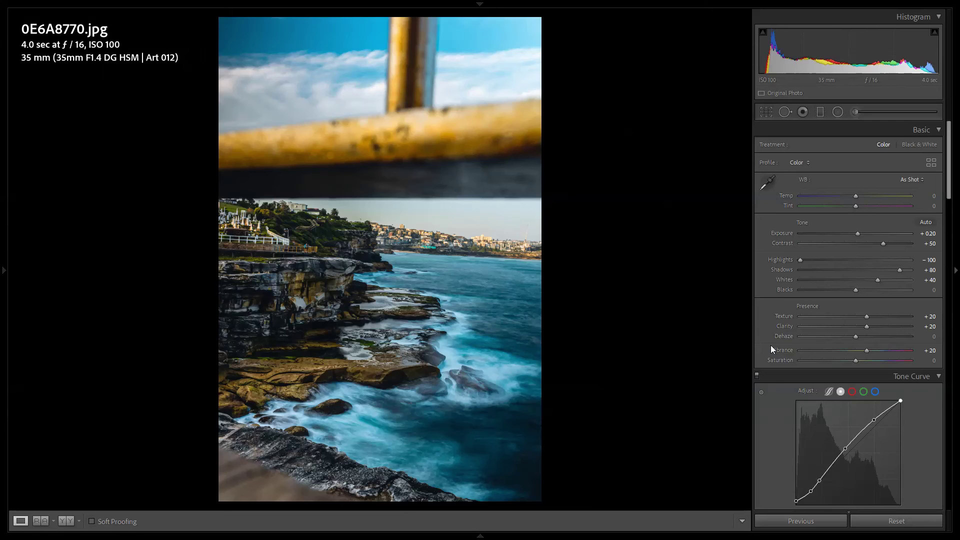
Step: Switch to the Dusmeister website in the browser and open its Lightroom presets page
{"action": "key", "text": "alt"}
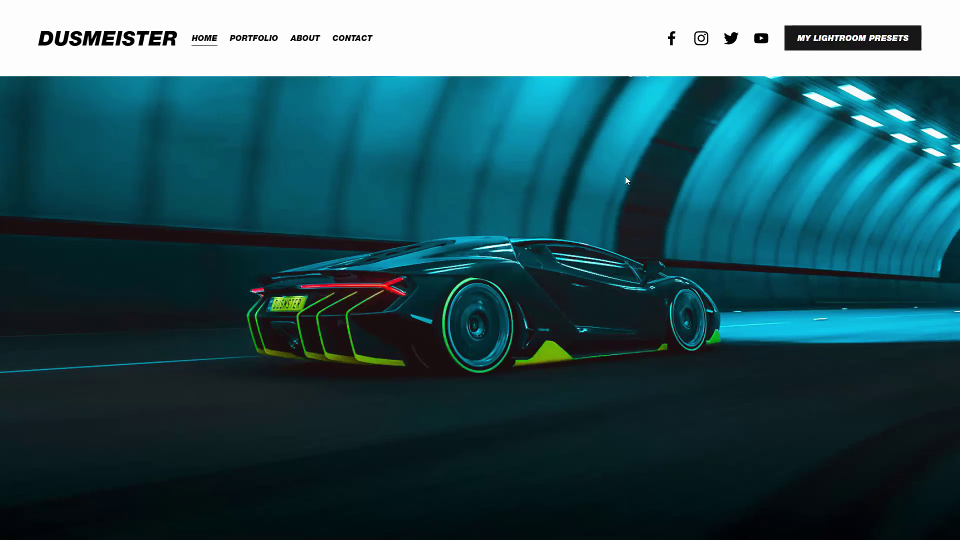
{"action": "left_click", "coordinate": [821, 42]}
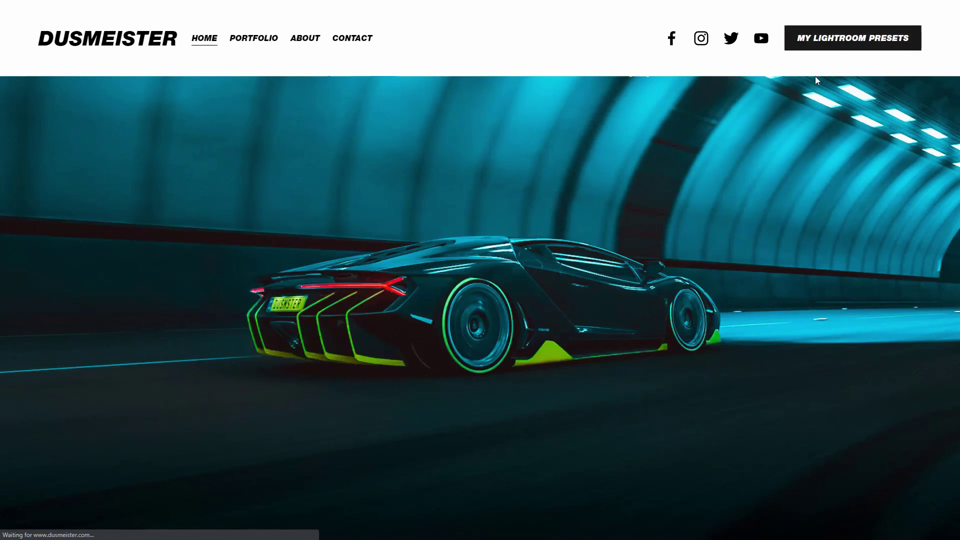